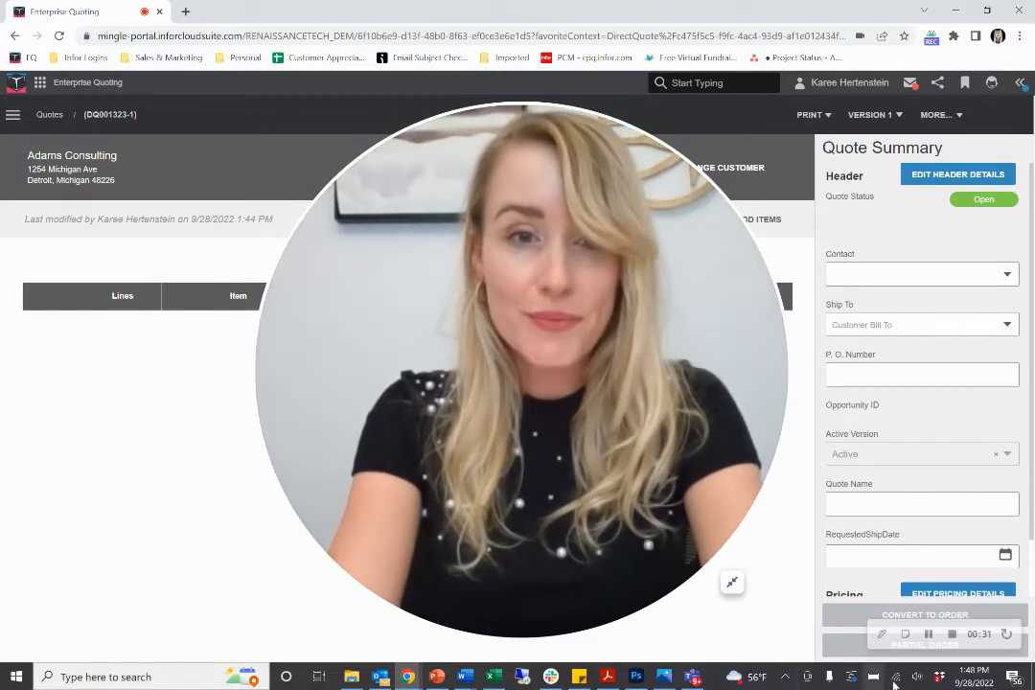
left_click(929, 633)
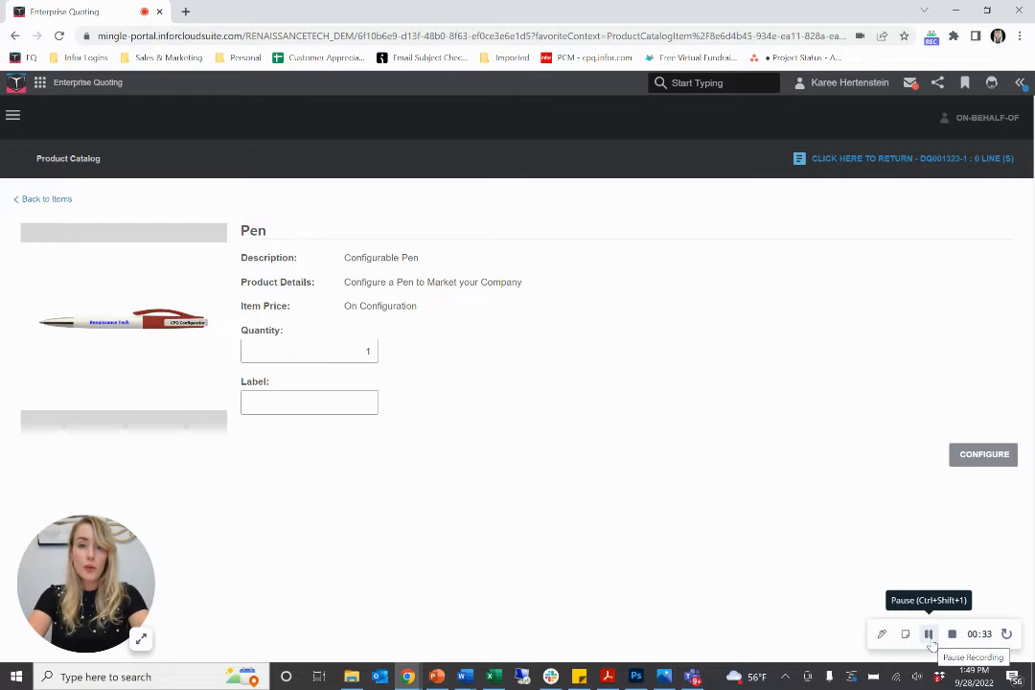
Step: Start configuring the Pen with its image preview displayed, and set the cap color to Blue
left_click(982, 455)
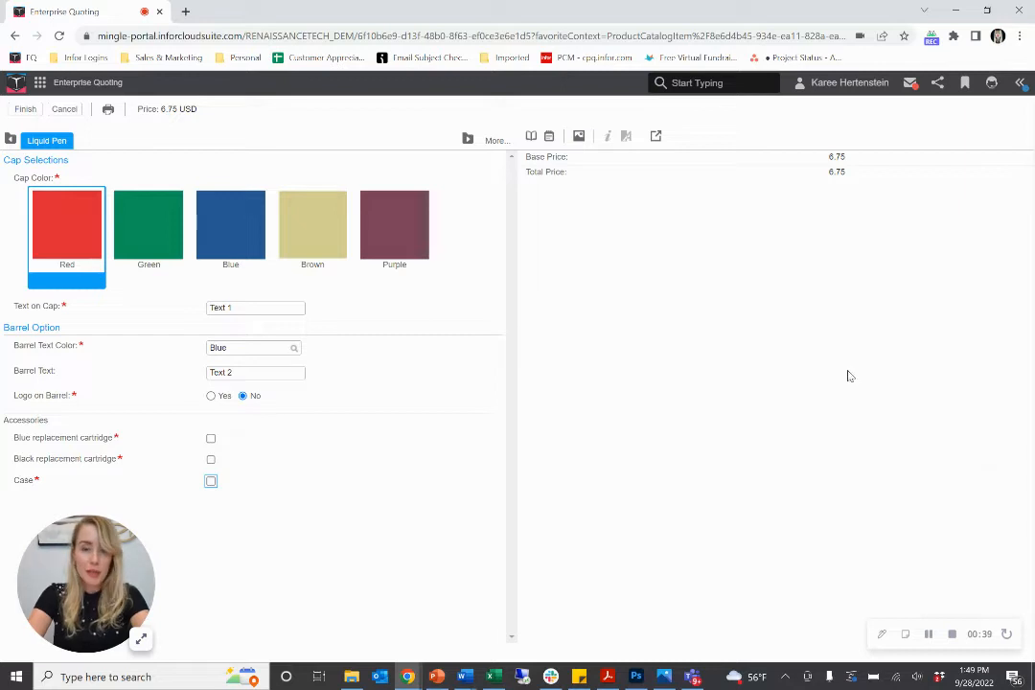
left_click(585, 137)
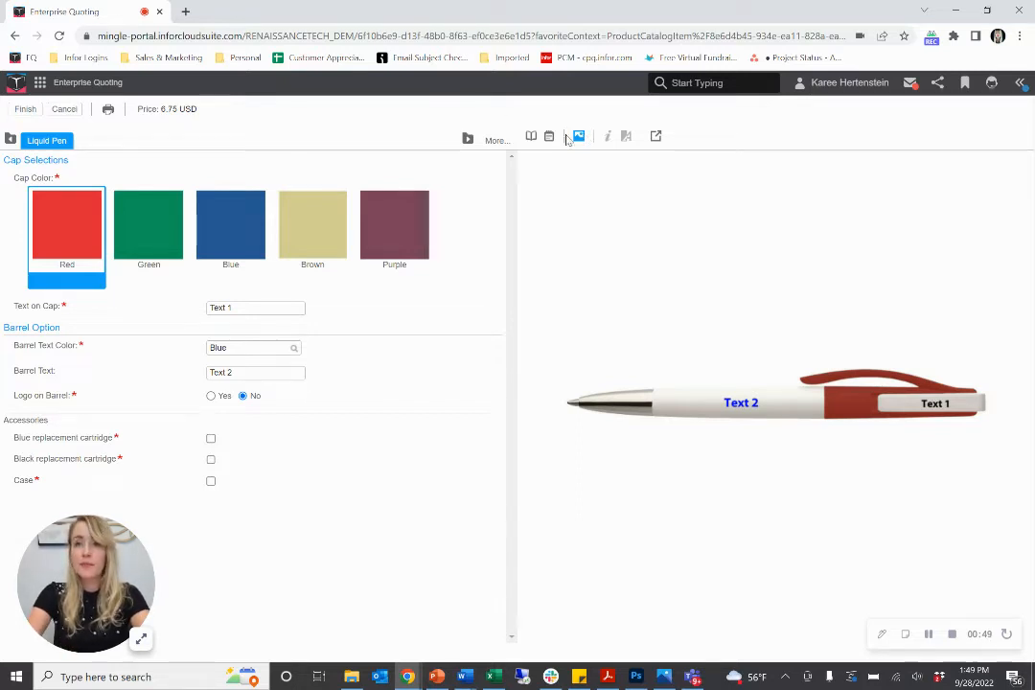
left_click(244, 232)
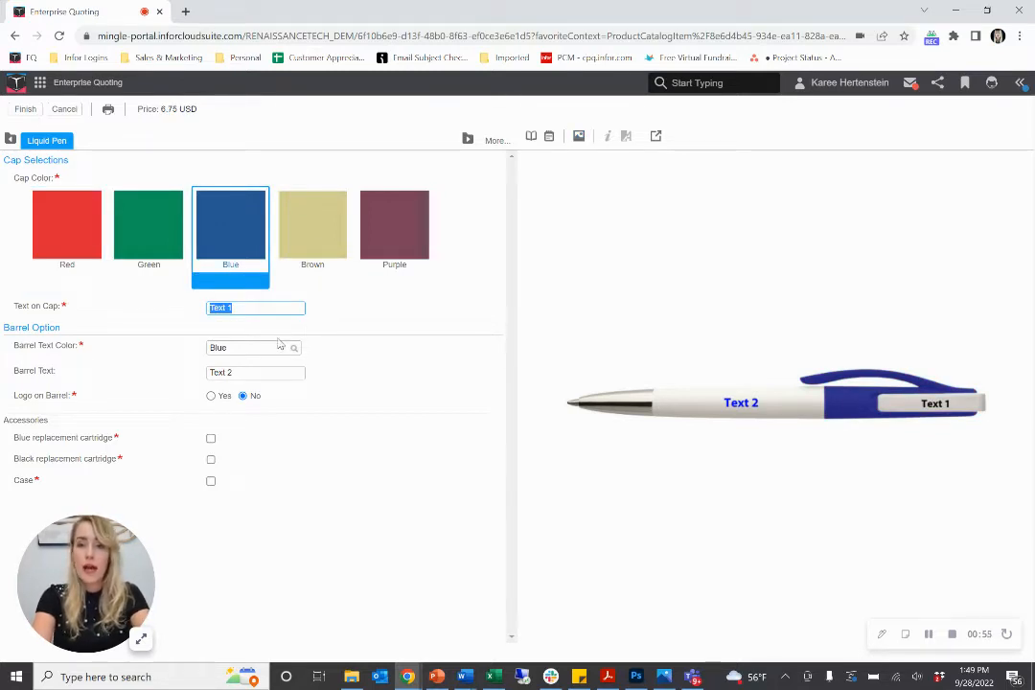
Step: Replace the text on the pen's cap with the customer's phone number
type("555-5")
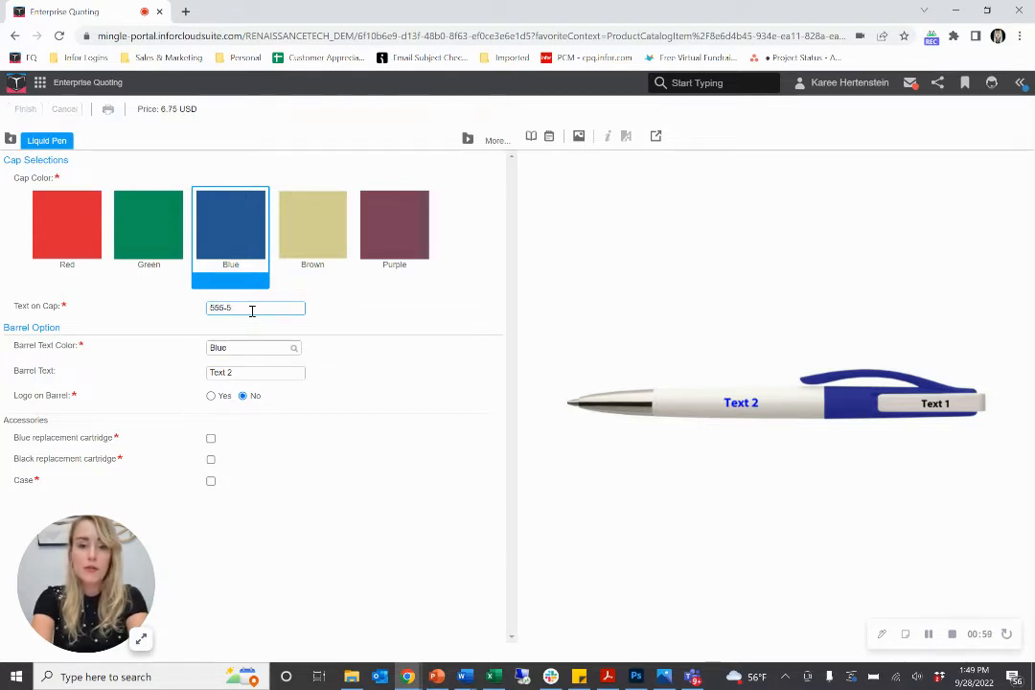
type("65")
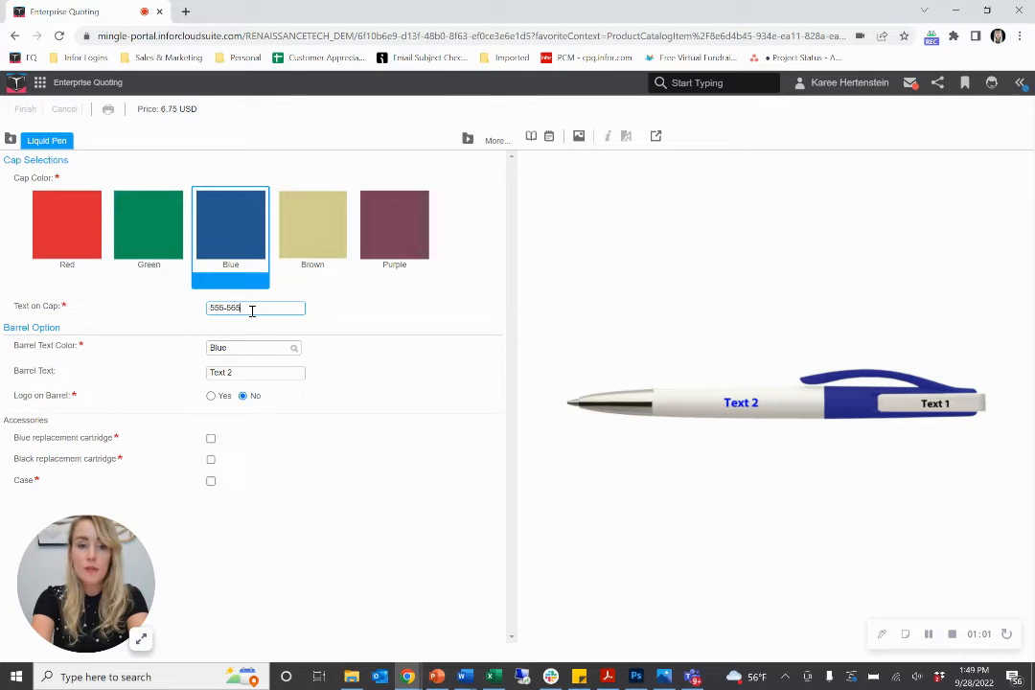
type("-867")
key("Tab")
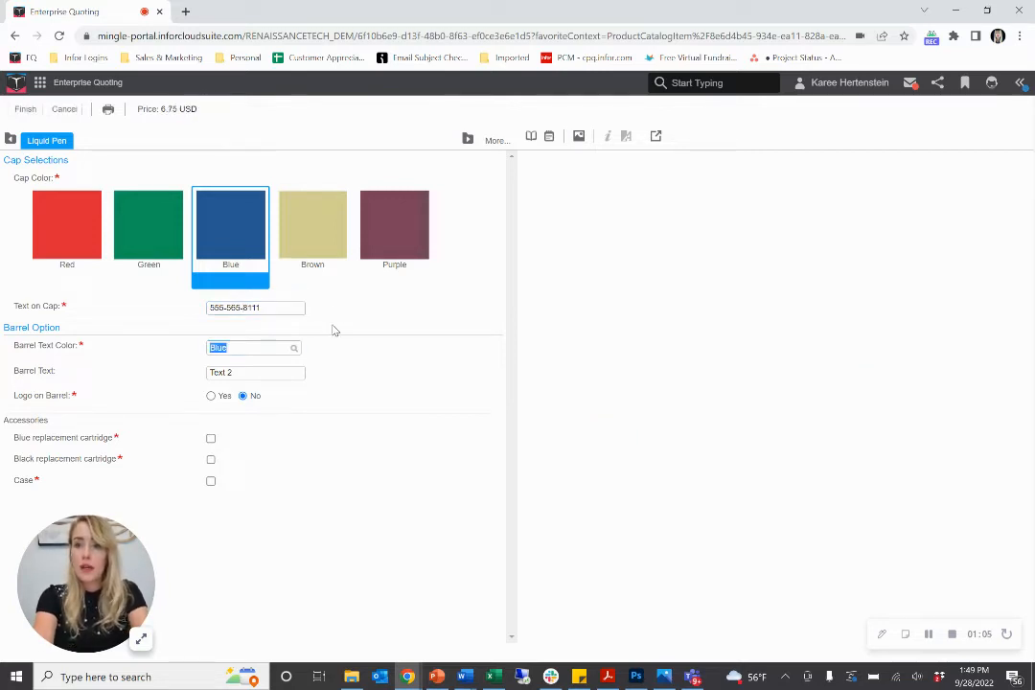
Step: Set the barrel text color to Red and the barrel text to "Adams Consulting"
left_click(294, 351)
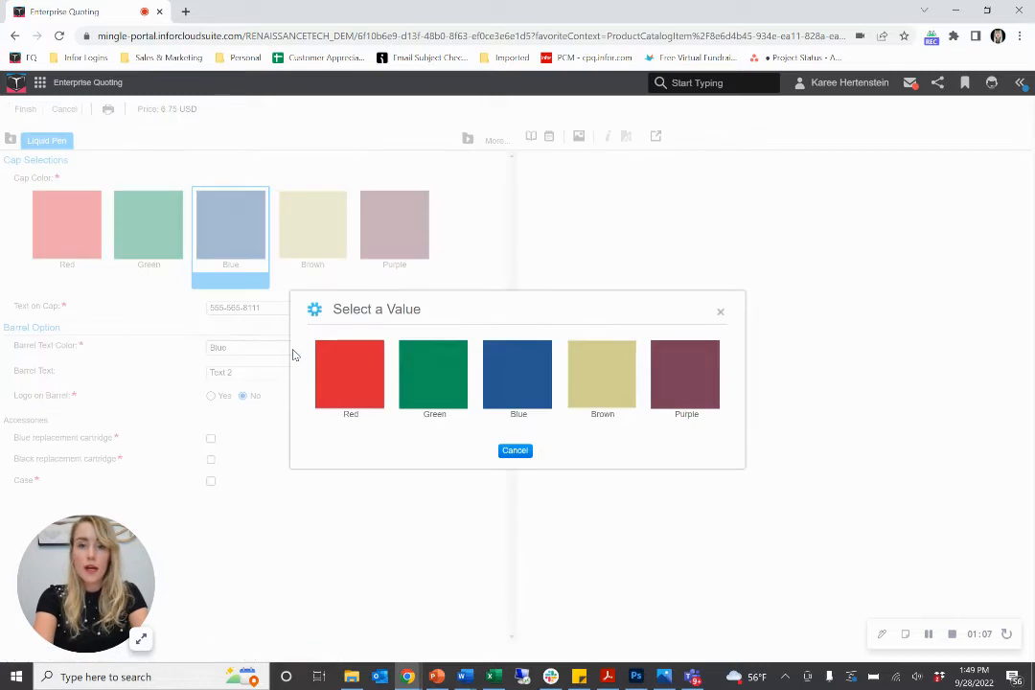
left_click(346, 382)
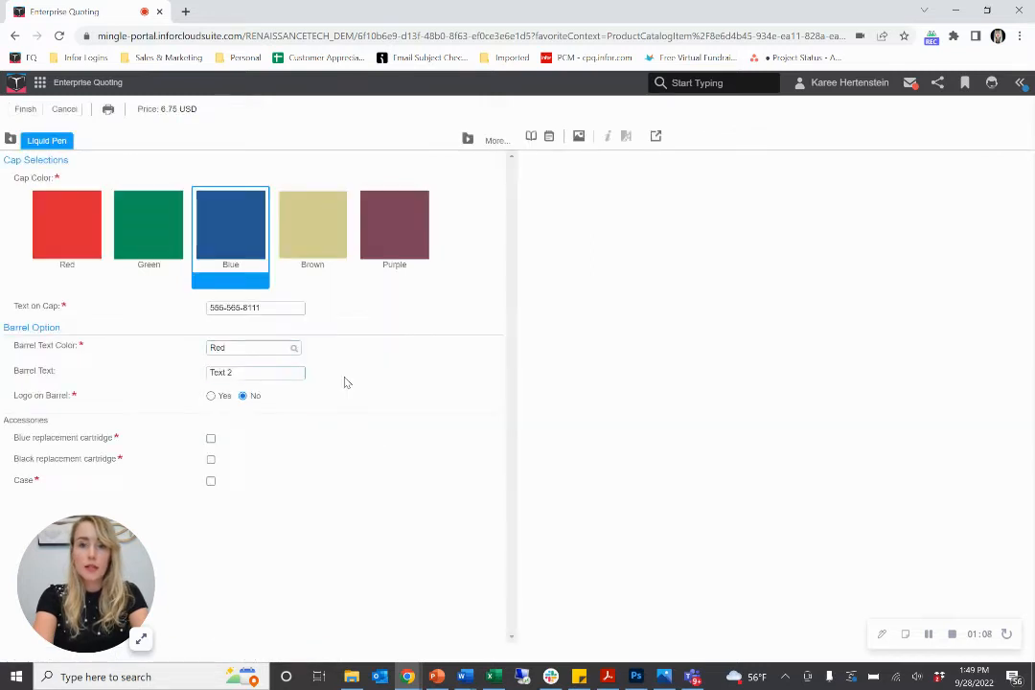
left_click(251, 371)
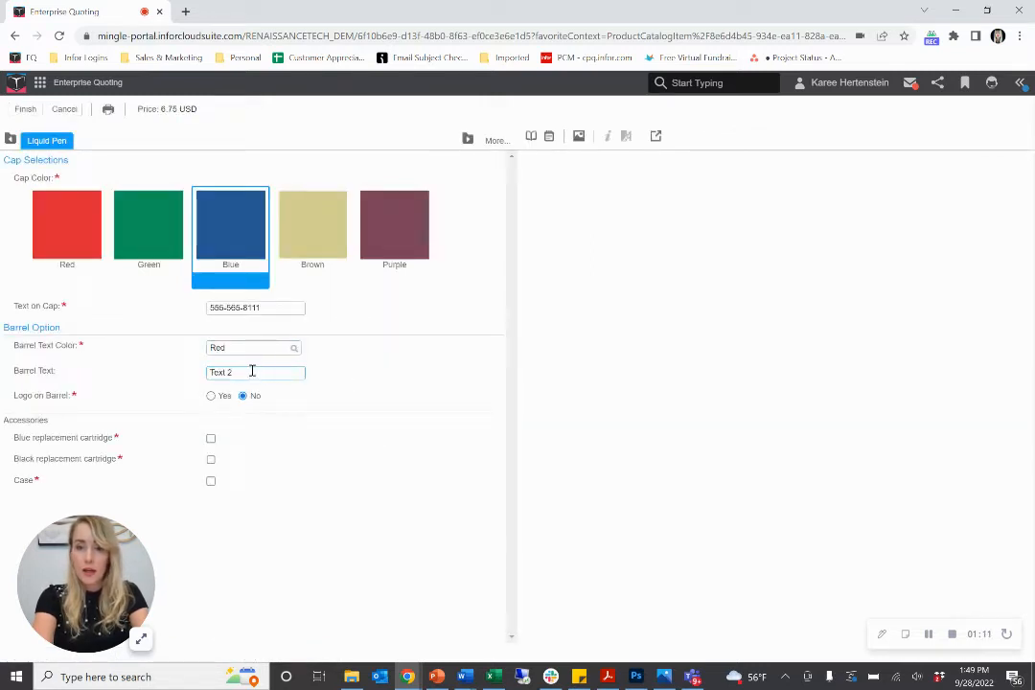
triple_click(267, 373)
type("Adams")
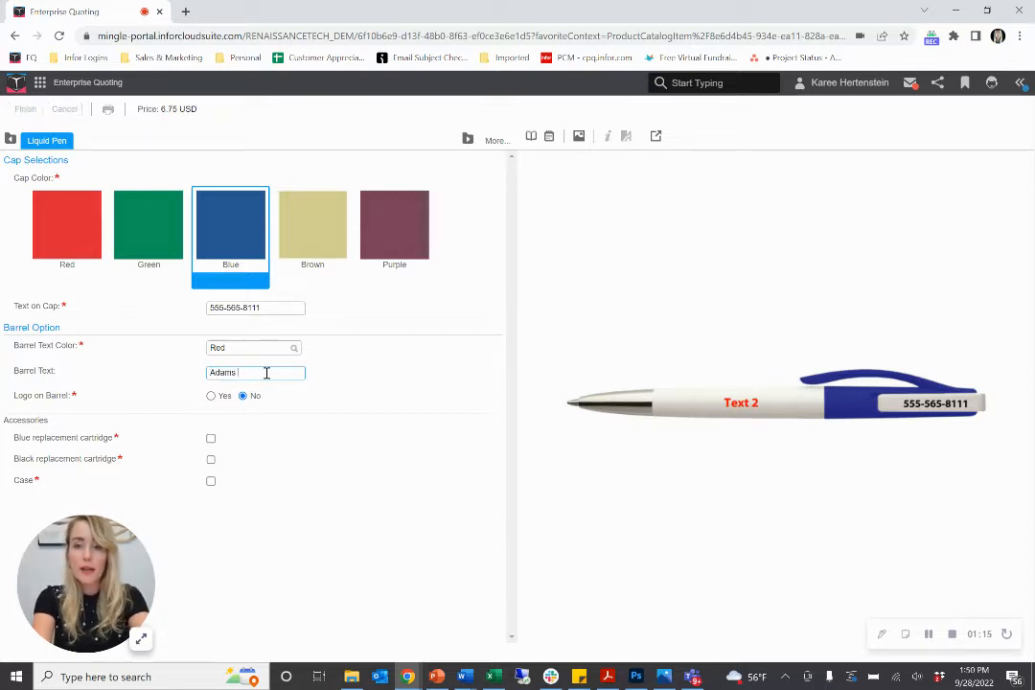
type(" Consulting")
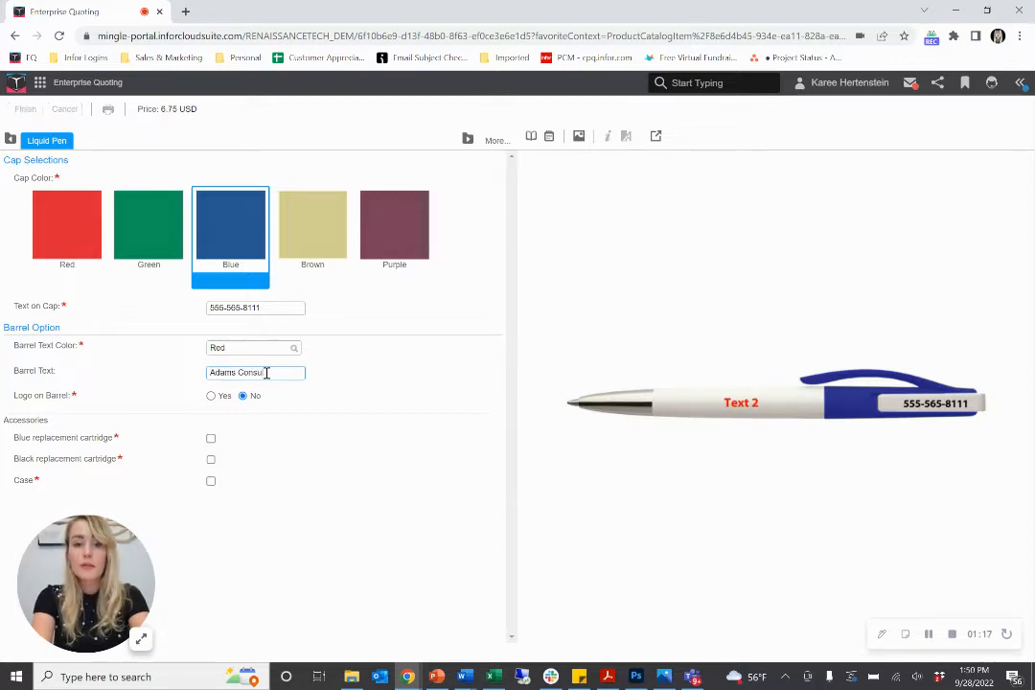
left_click(372, 365)
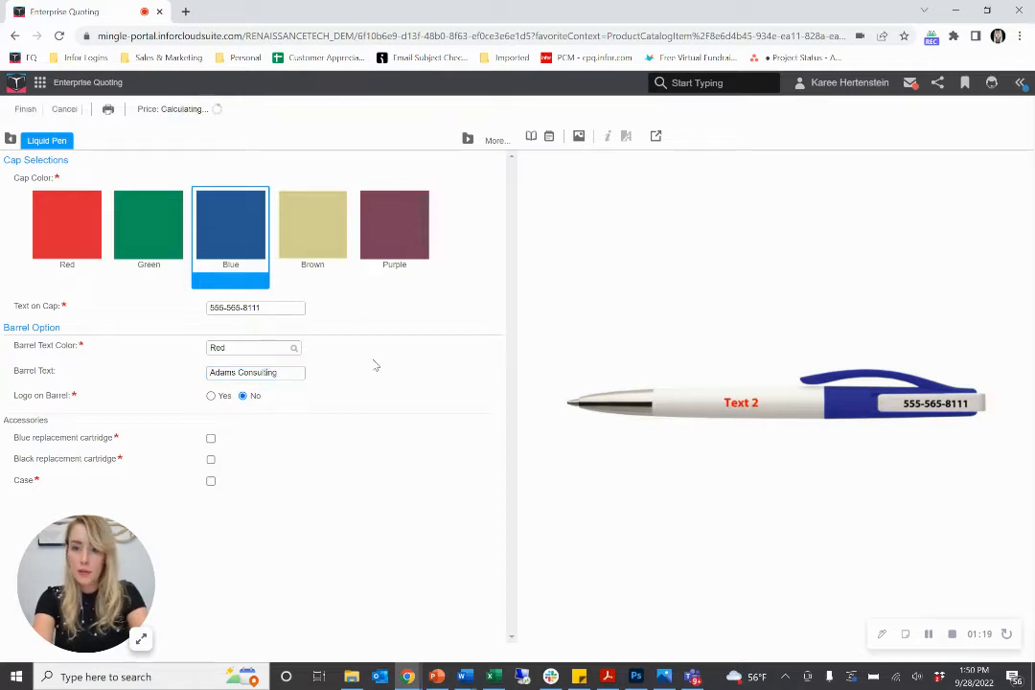
Step: Add the blue replacement cartridge and the case as accessories, and finish the pen configuration
left_click(211, 440)
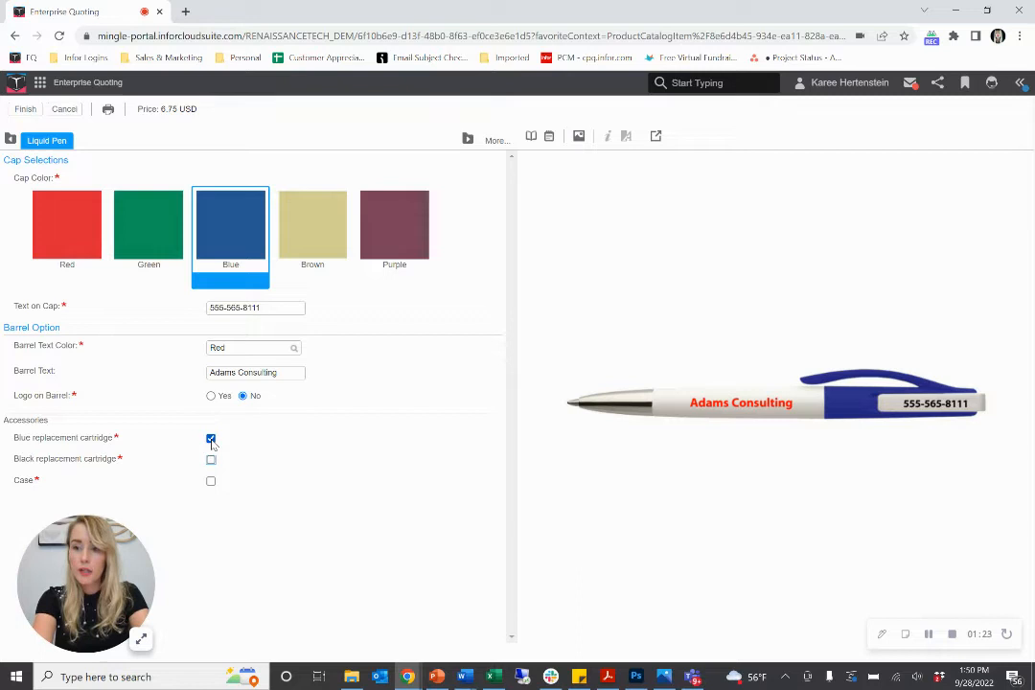
left_click(211, 481)
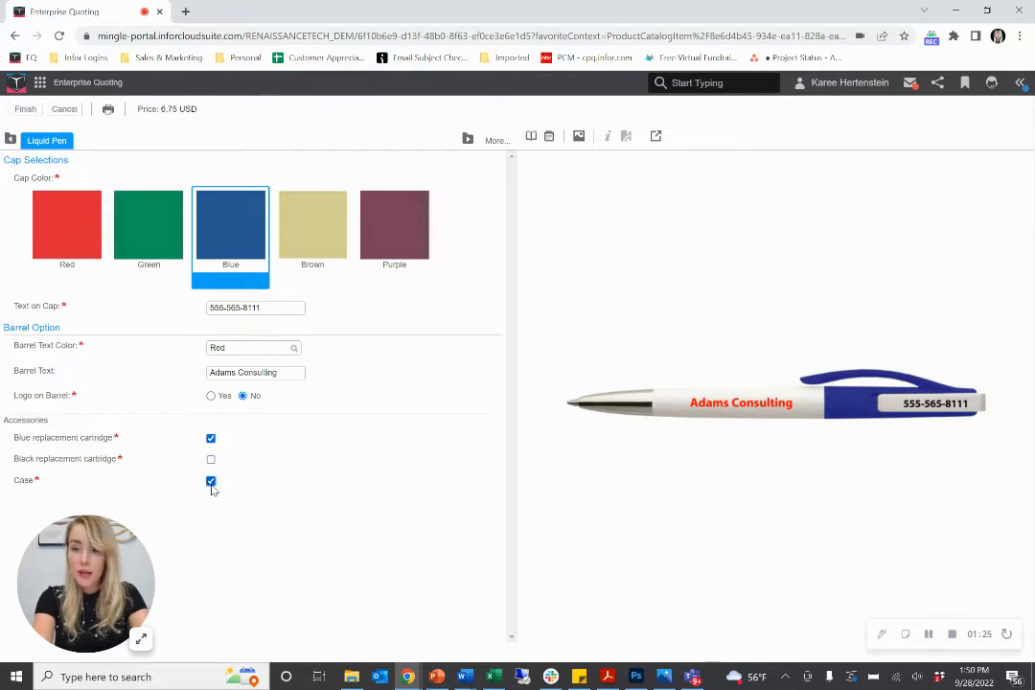
left_click(26, 111)
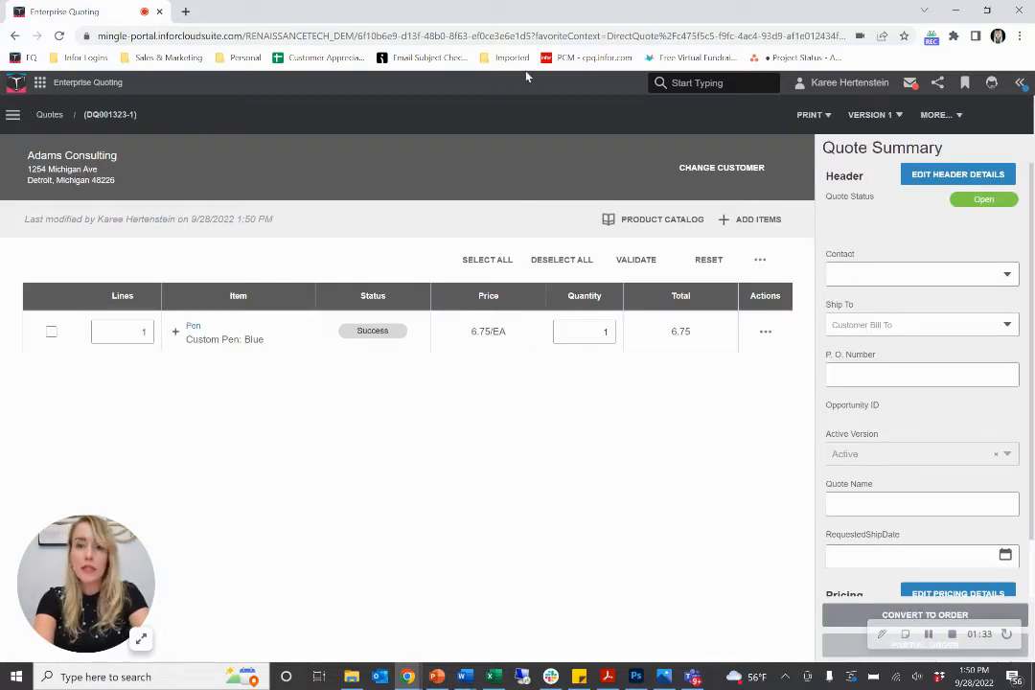
Step: Review the Pen line's configuration summary, and set the line's quantity to 500
left_click(175, 332)
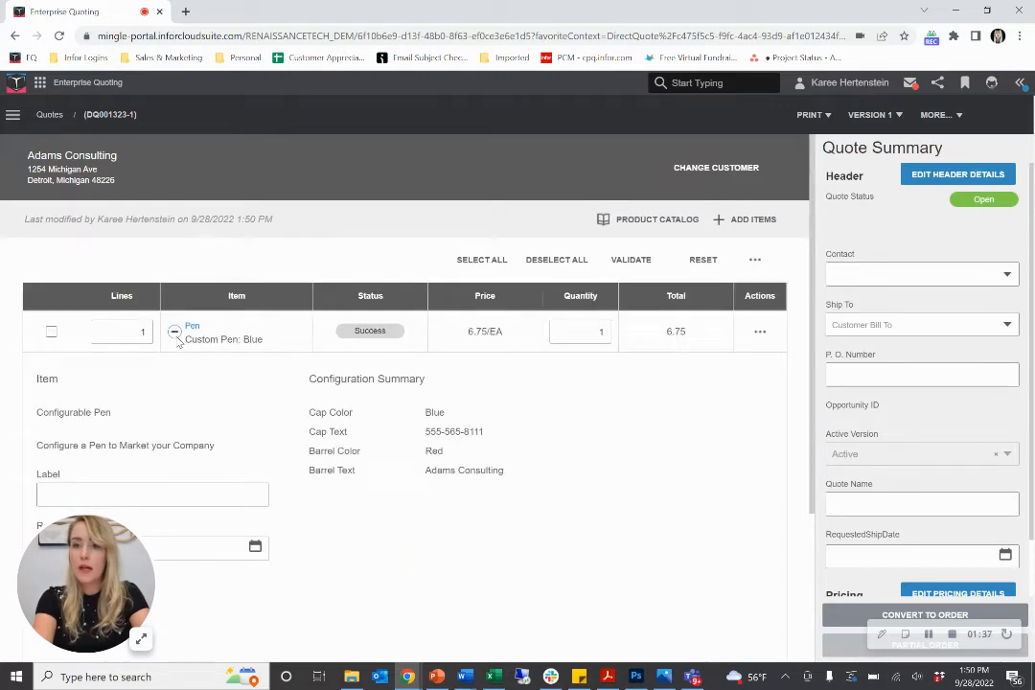
left_click(240, 337)
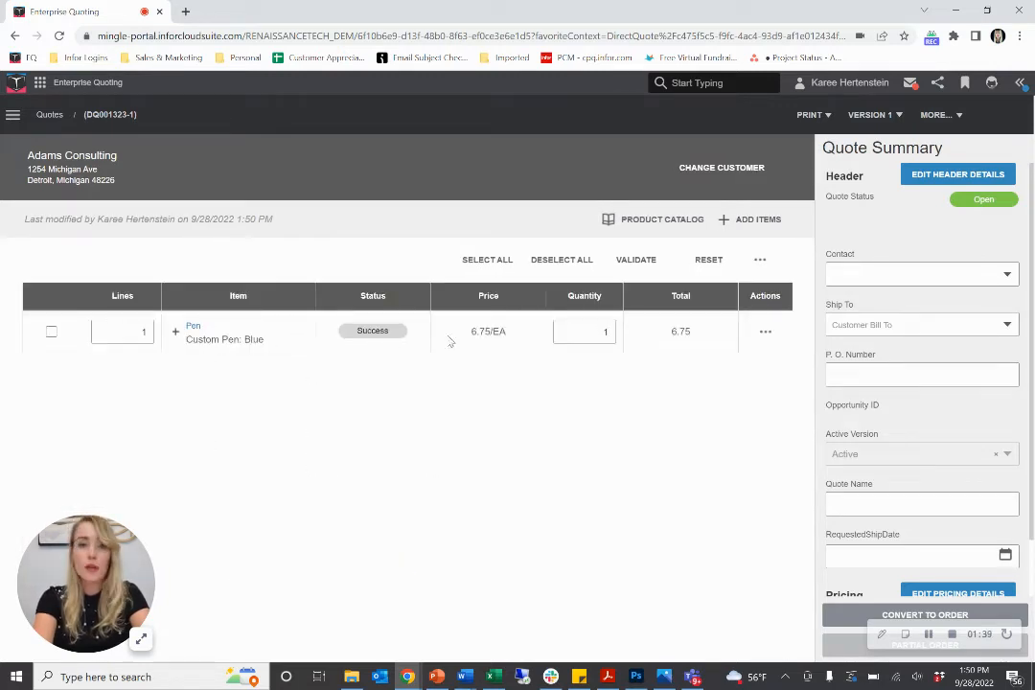
double_click(609, 328)
type("500")
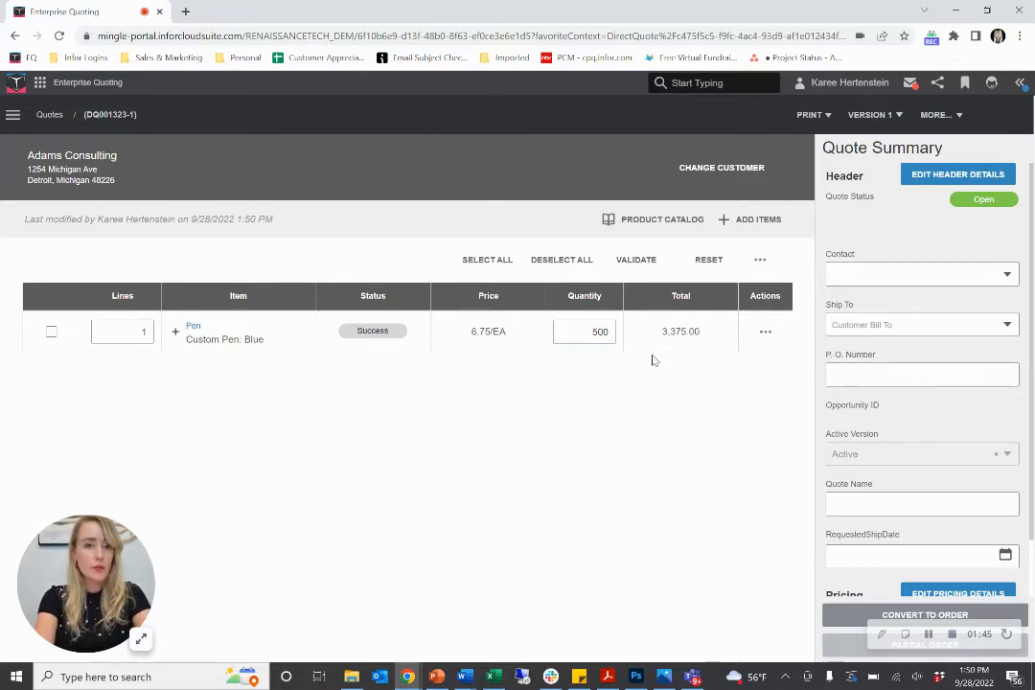
scroll(824, 450, "down", 2)
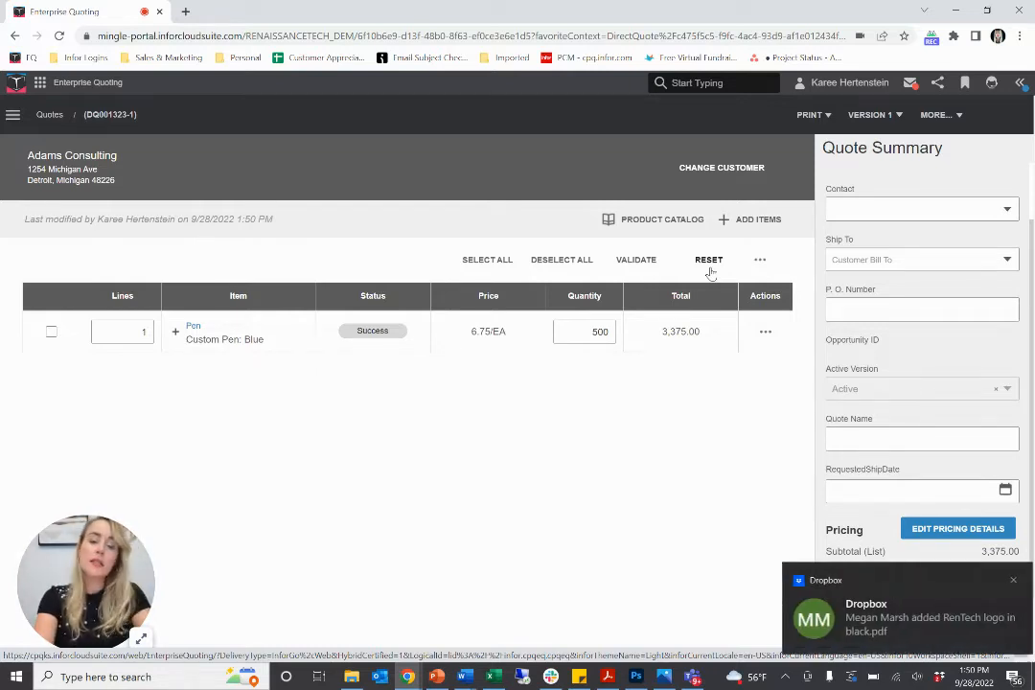
left_click(1005, 580)
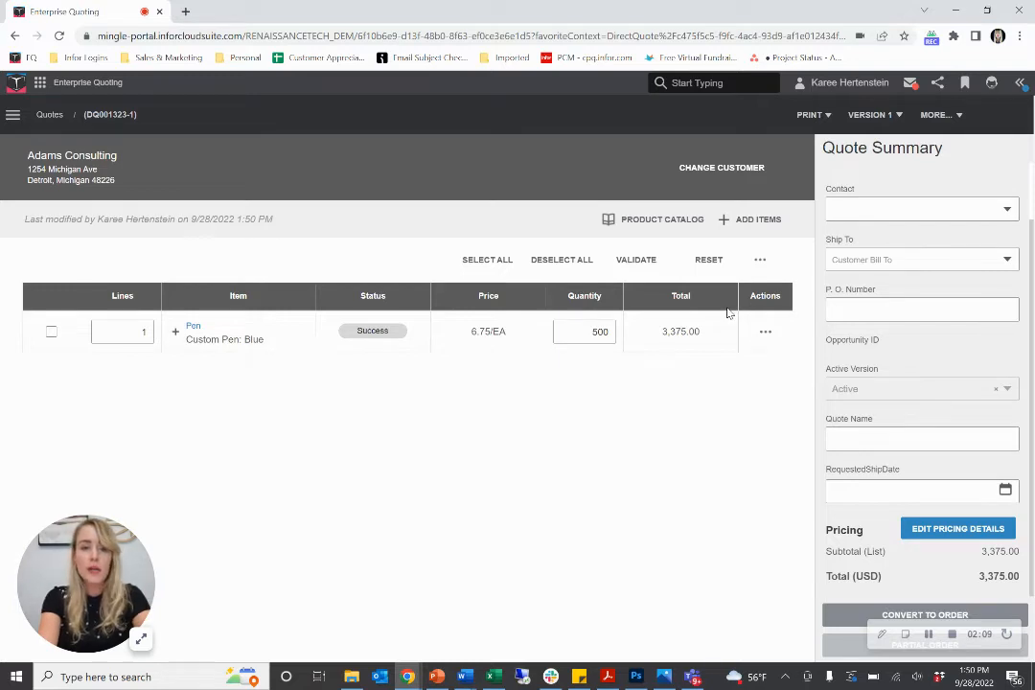
Step: Create a new version of the quote, and reconfigure its Pen line with a Green cap color
left_click(937, 115)
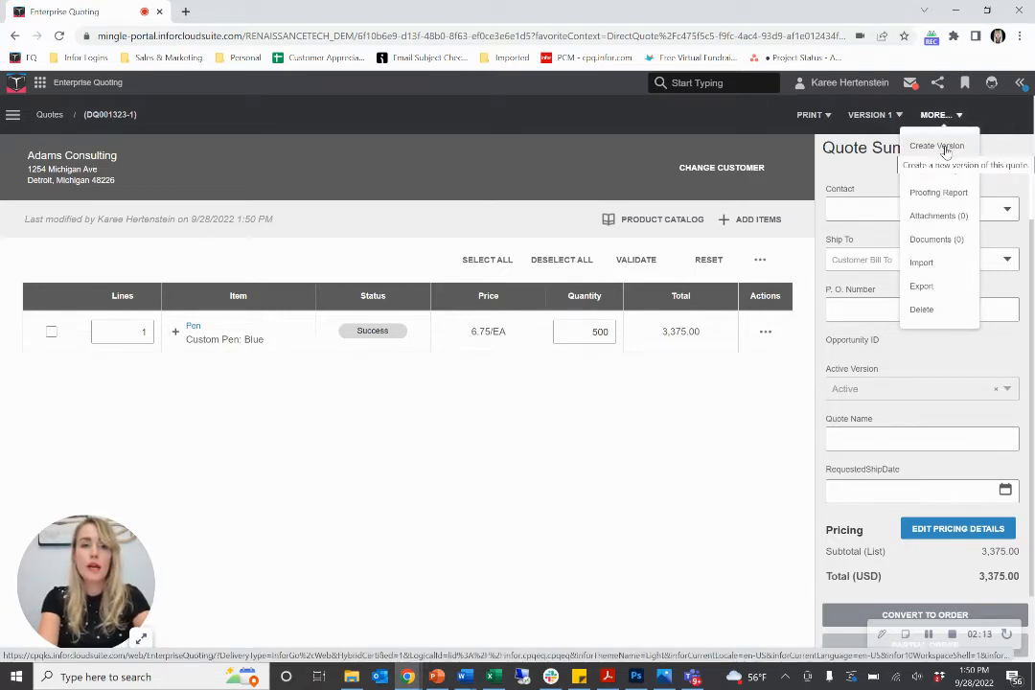
left_click(942, 146)
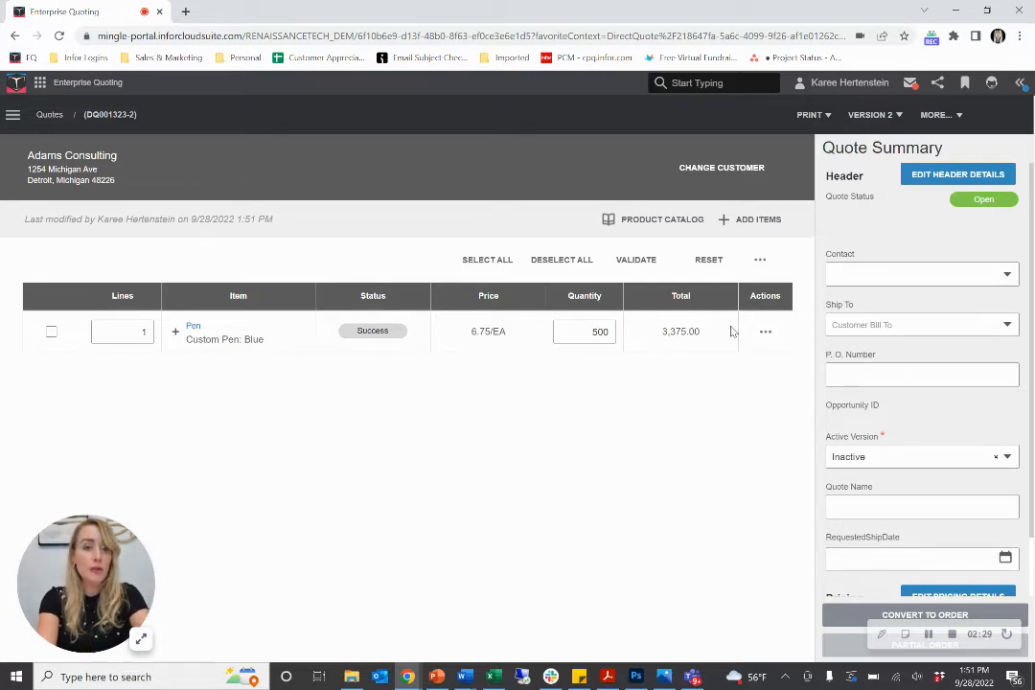
left_click(765, 332)
left_click(753, 363)
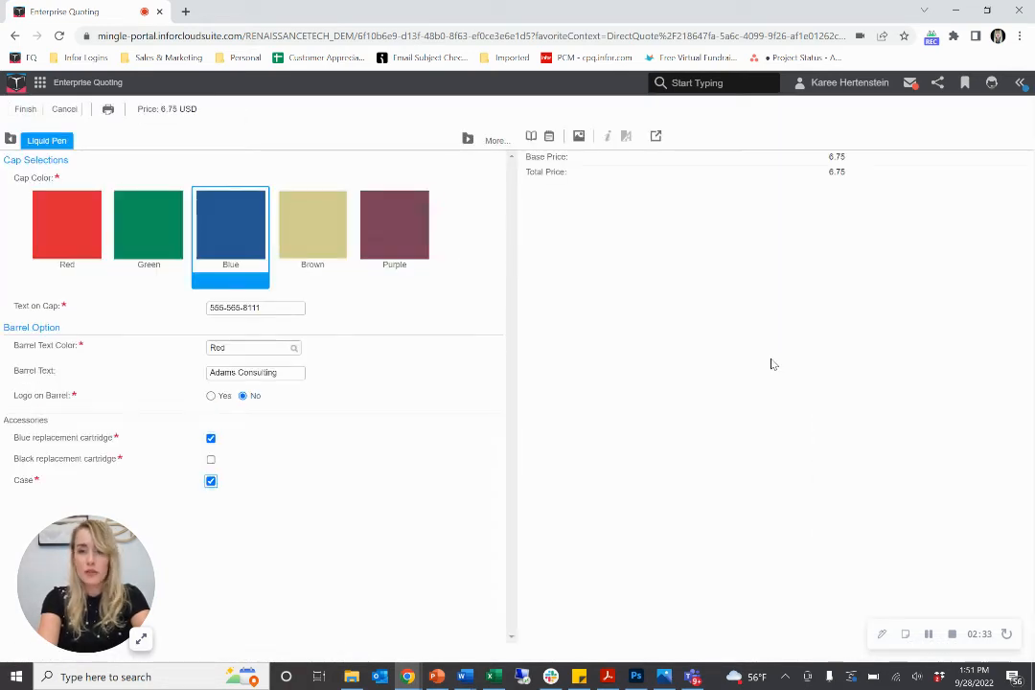
left_click(579, 136)
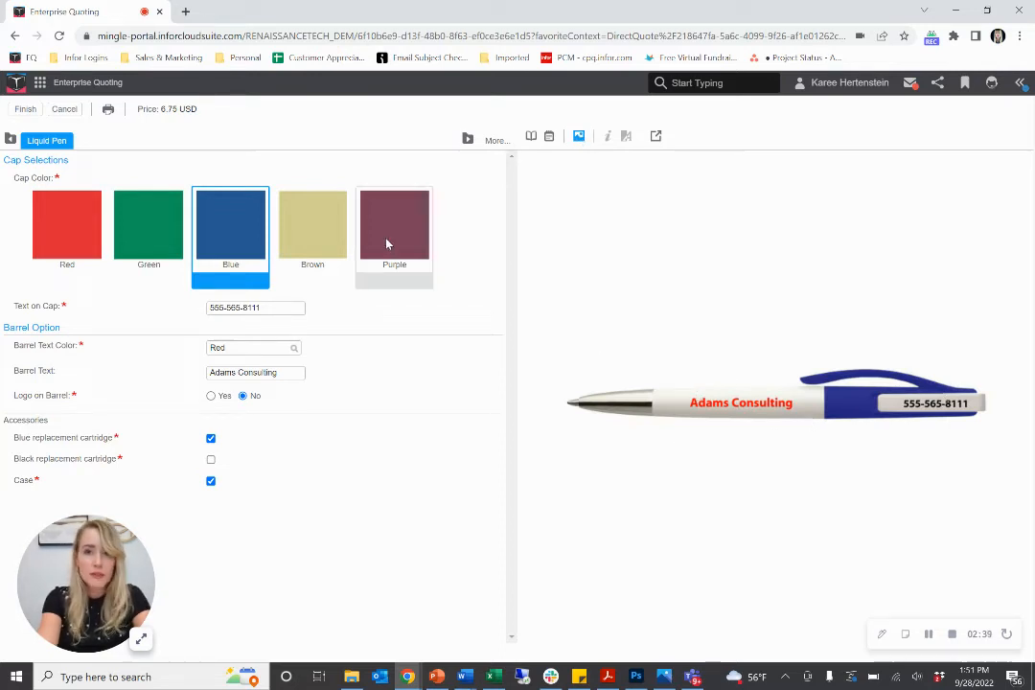
left_click(162, 221)
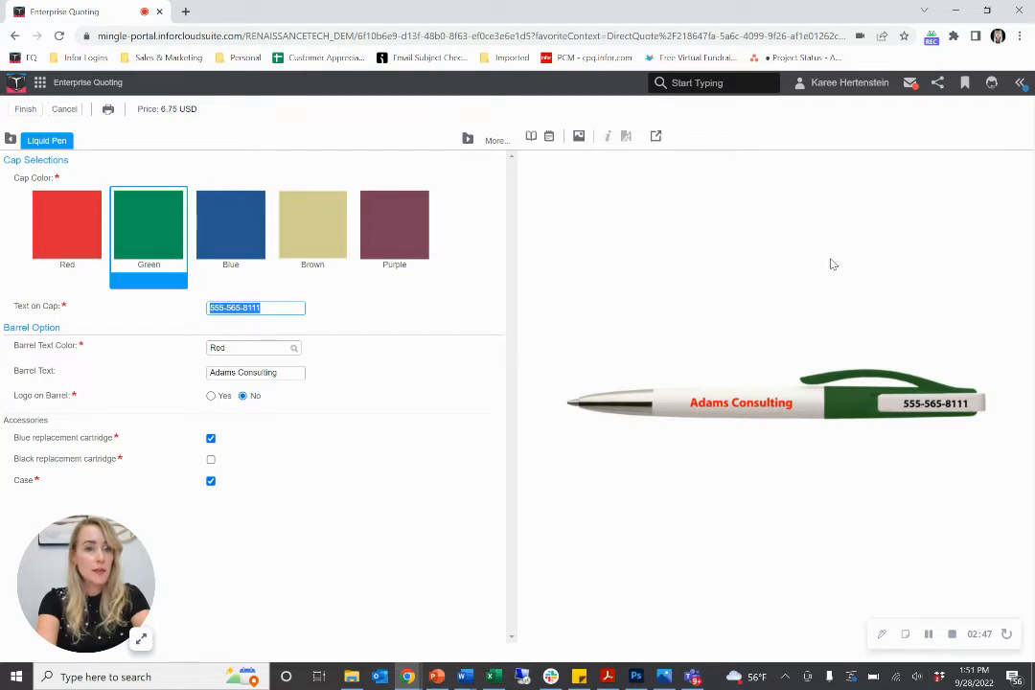
left_click(30, 111)
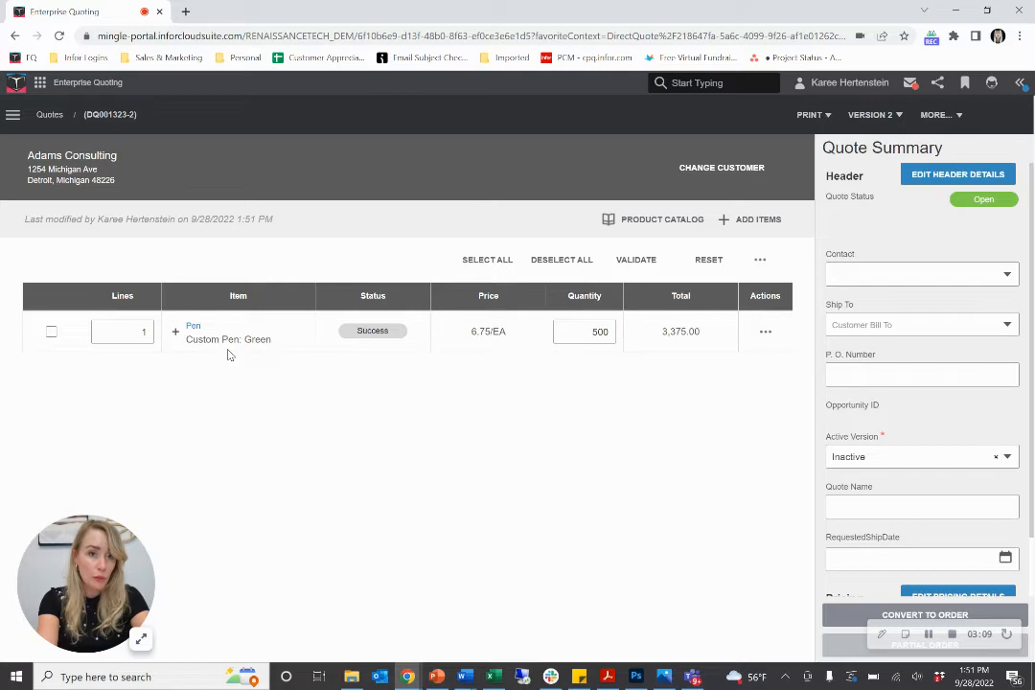
Step: Create another version of the quote, and set its default discount to 5% off list in the pricing details
left_click(937, 115)
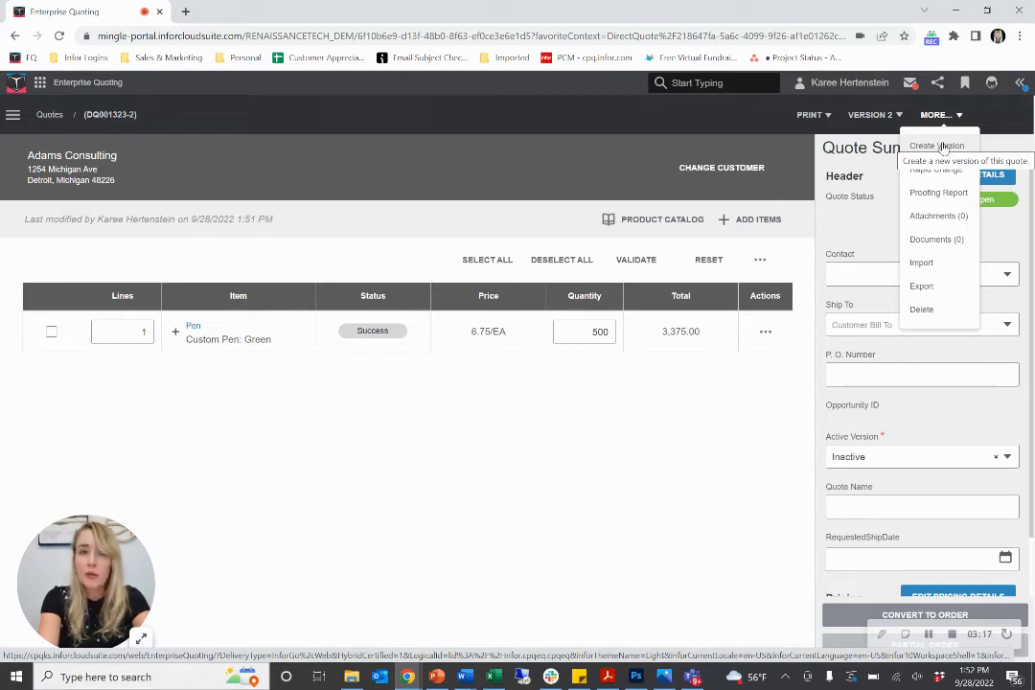
left_click(938, 146)
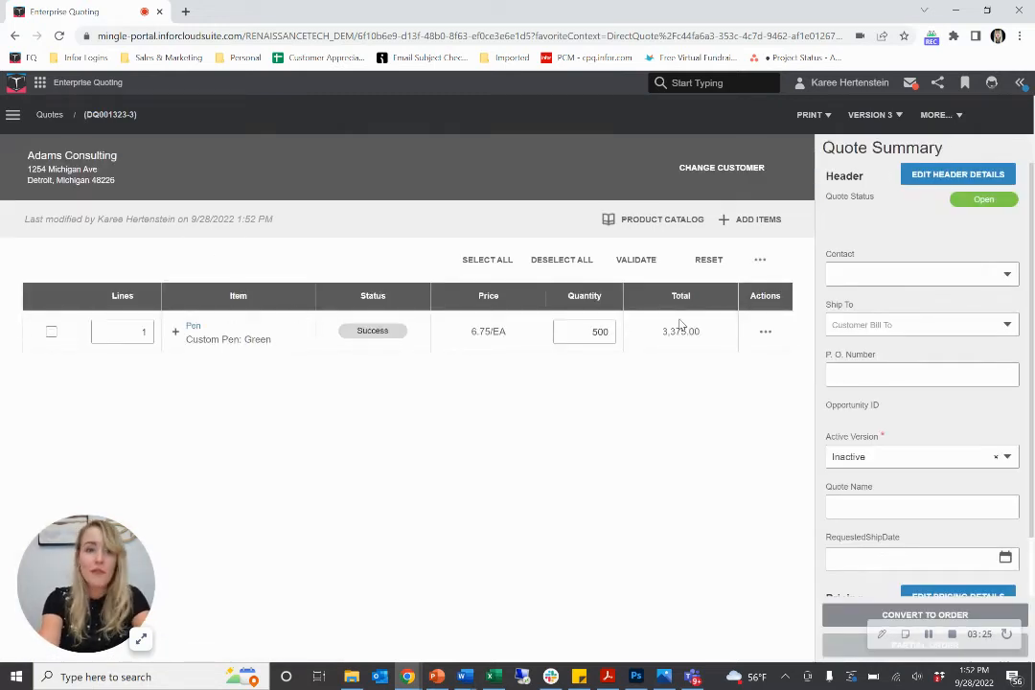
scroll(946, 469, "down", 1)
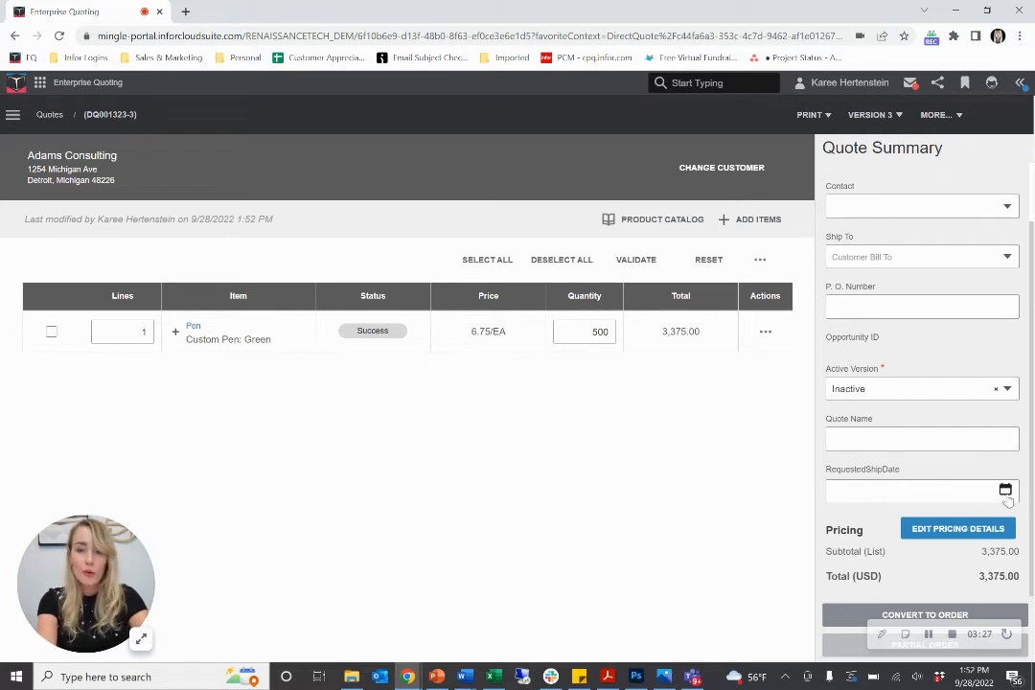
left_click(988, 535)
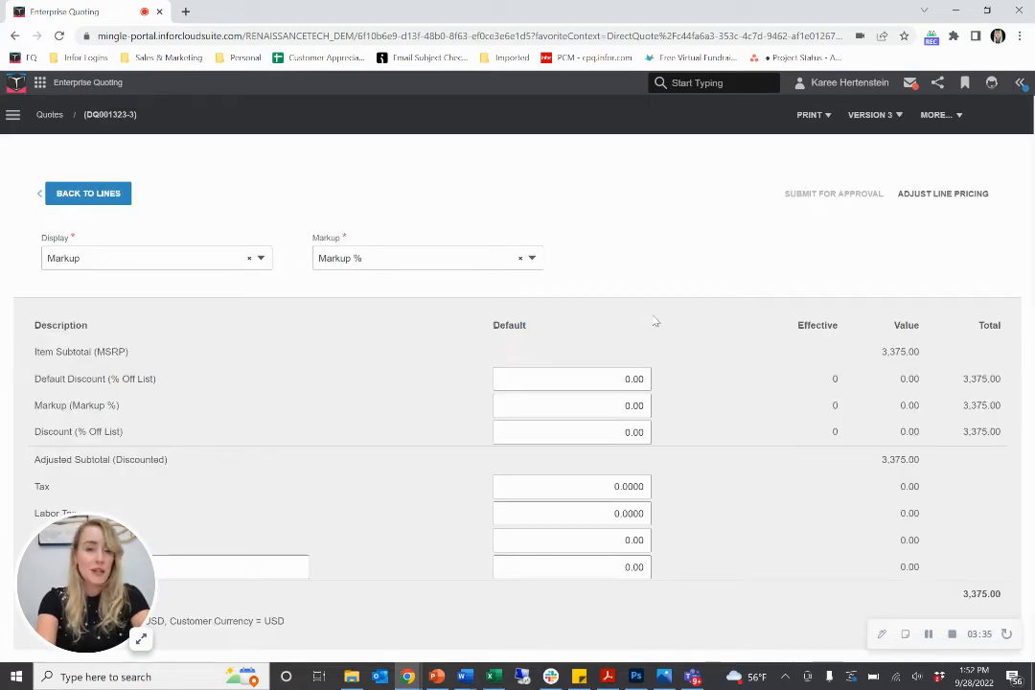
left_click(645, 383)
type("5")
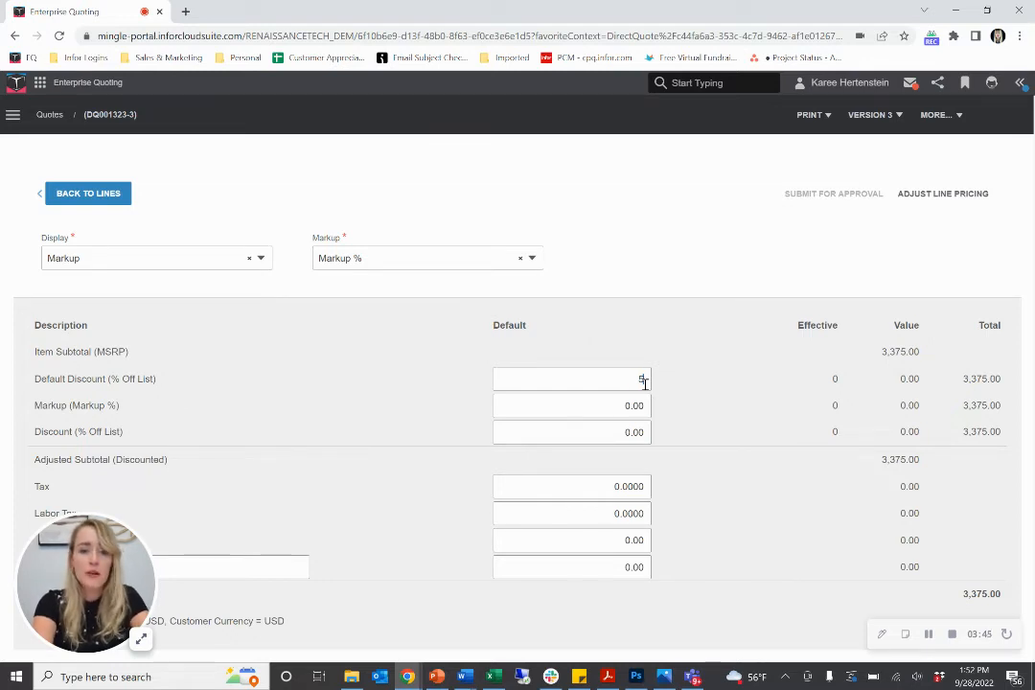
left_click(687, 382)
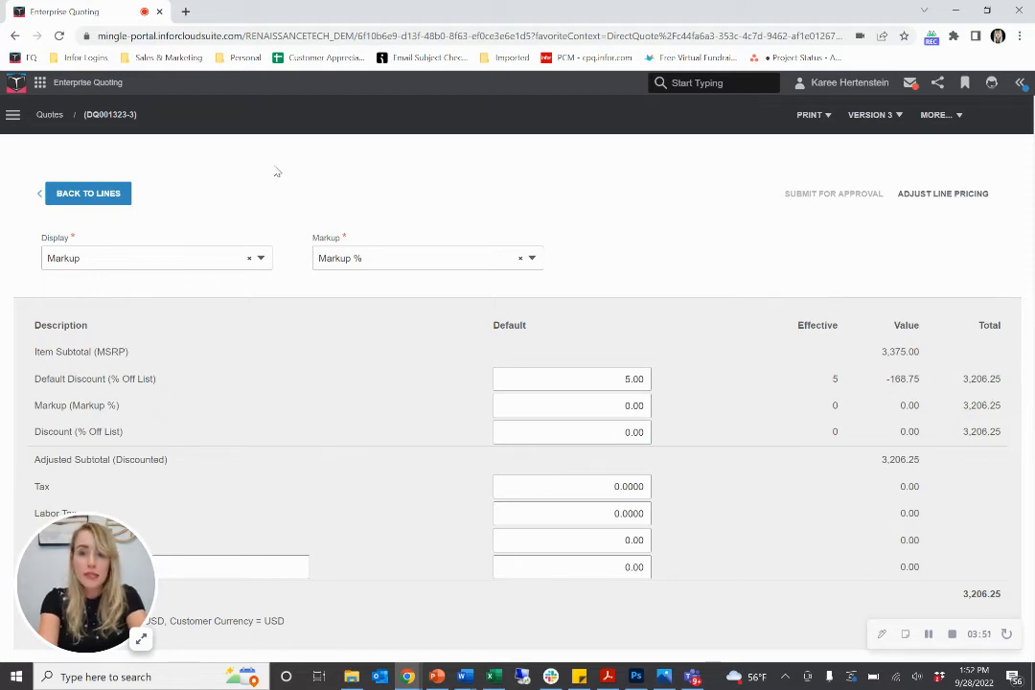
left_click(67, 196)
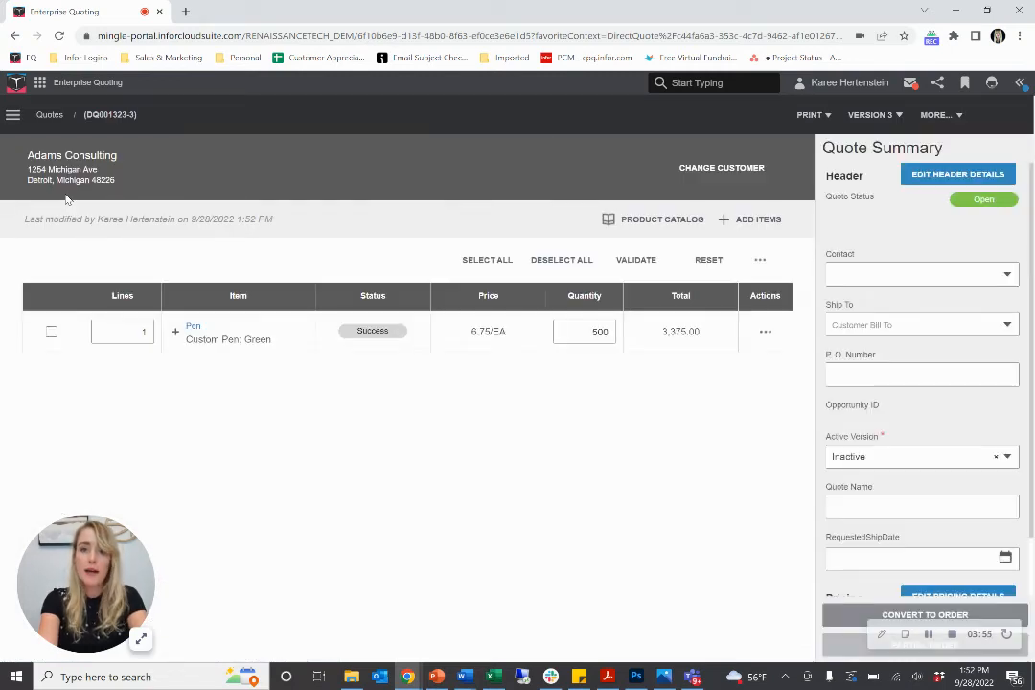
Step: Review versions 1 and 2 of the quote, and return to version 3 to check its pricing summary
left_click(863, 115)
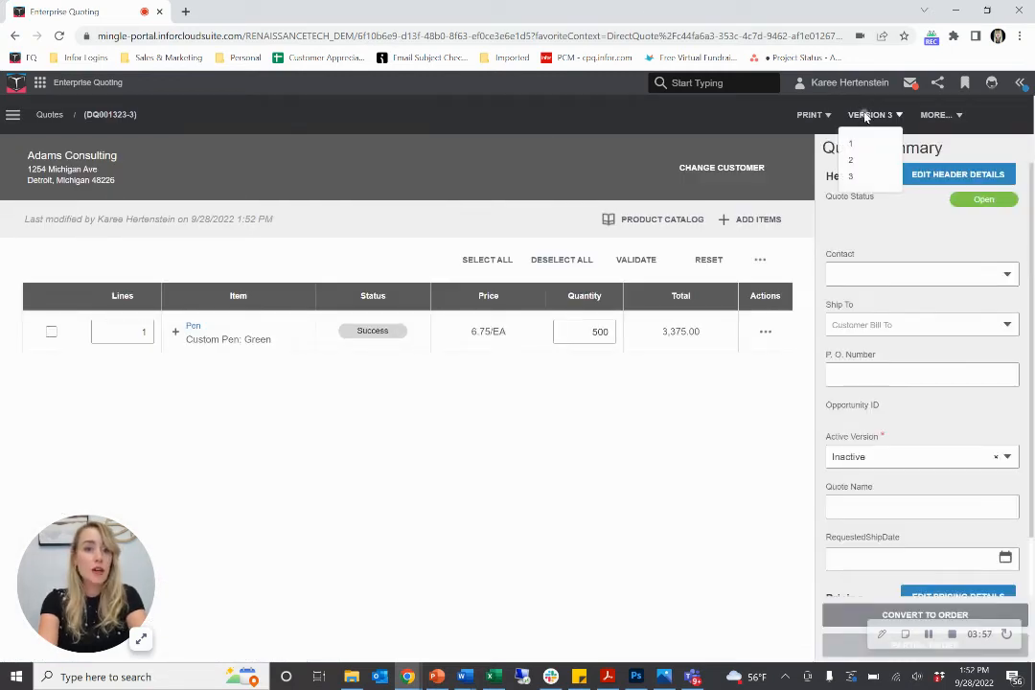
left_click(855, 143)
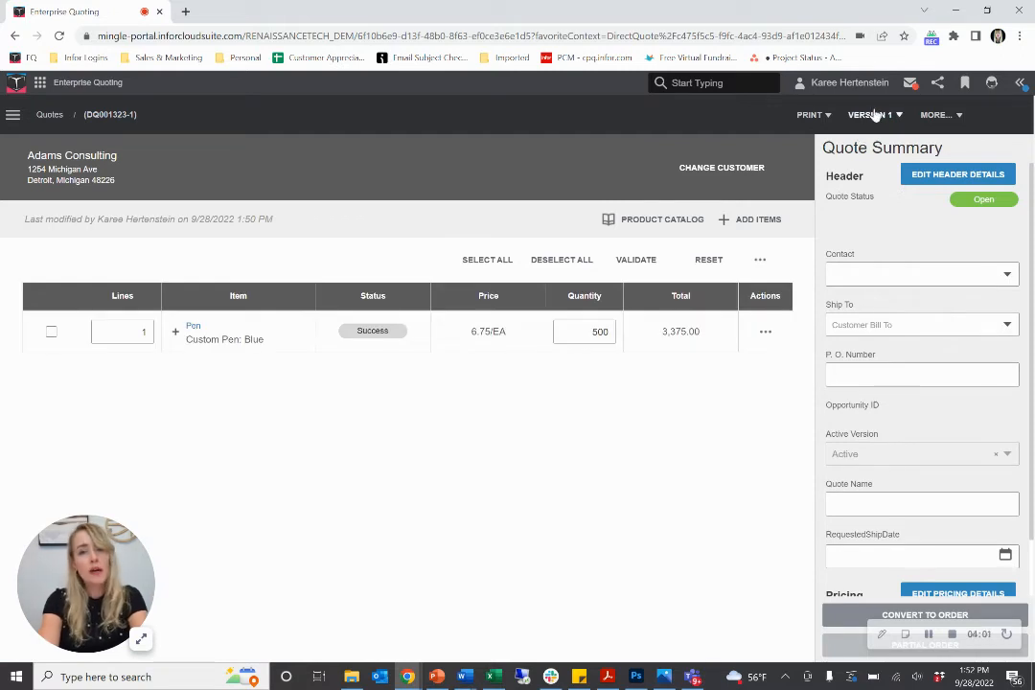
left_click(872, 115)
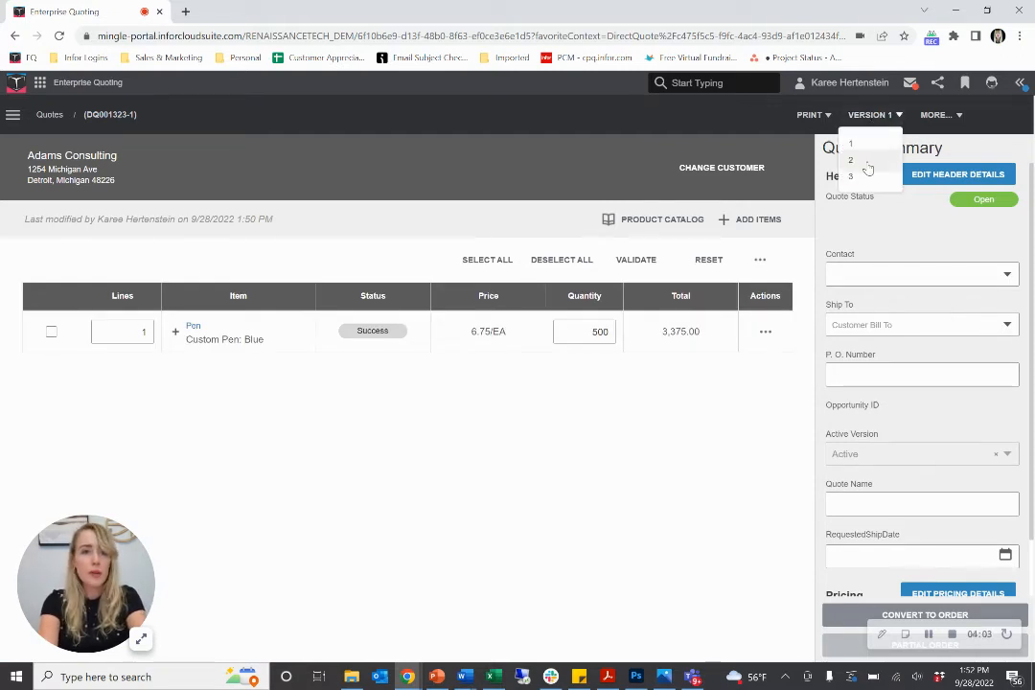
left_click(868, 161)
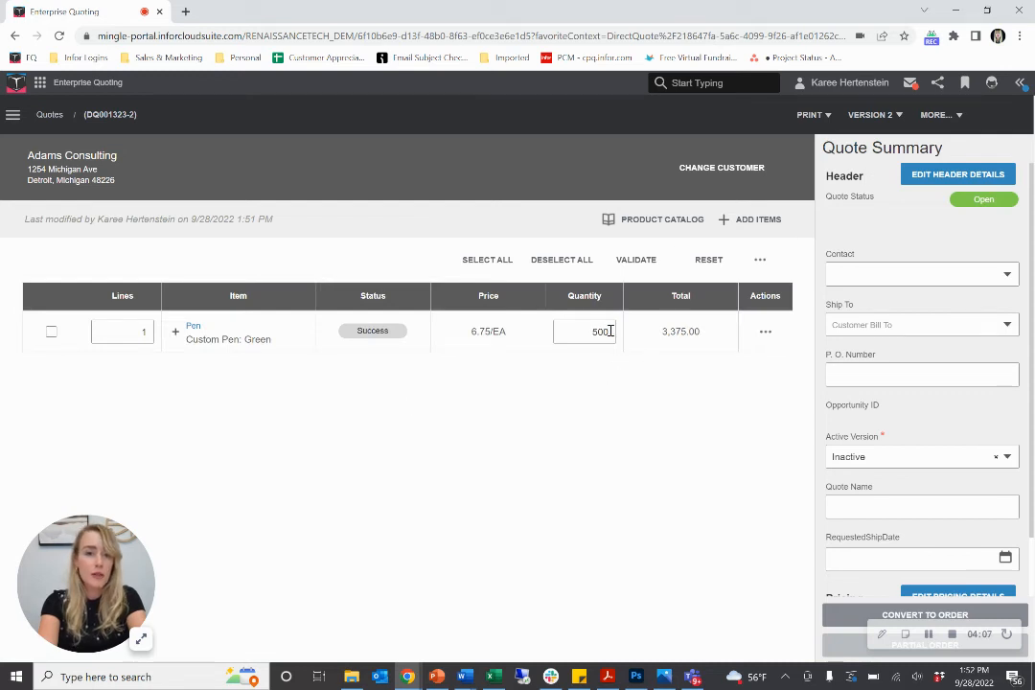
left_click(874, 116)
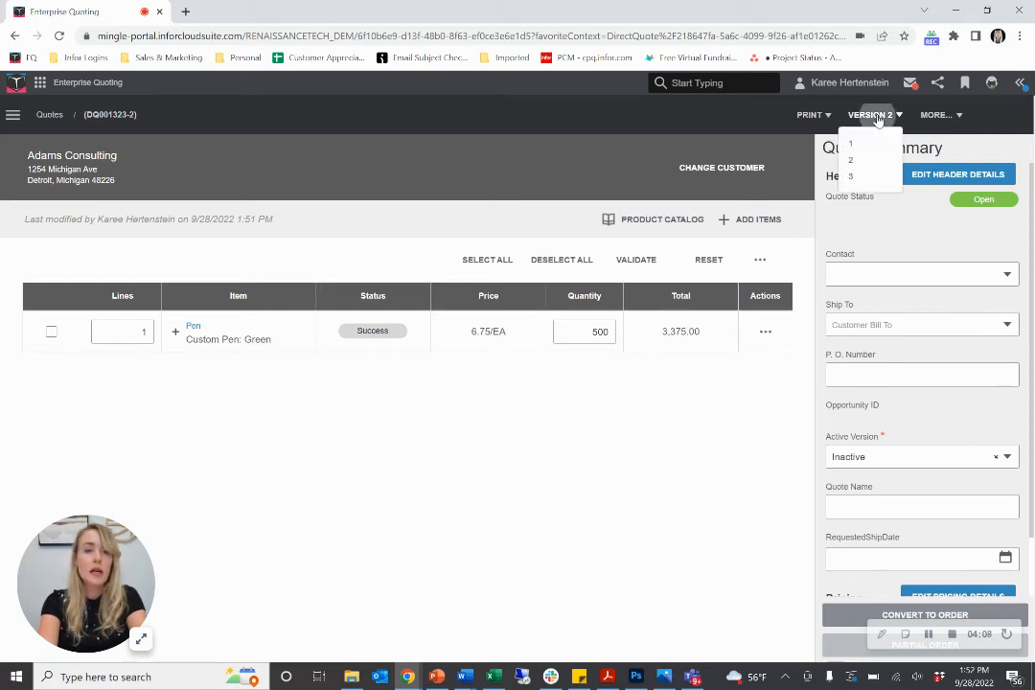
left_click(852, 177)
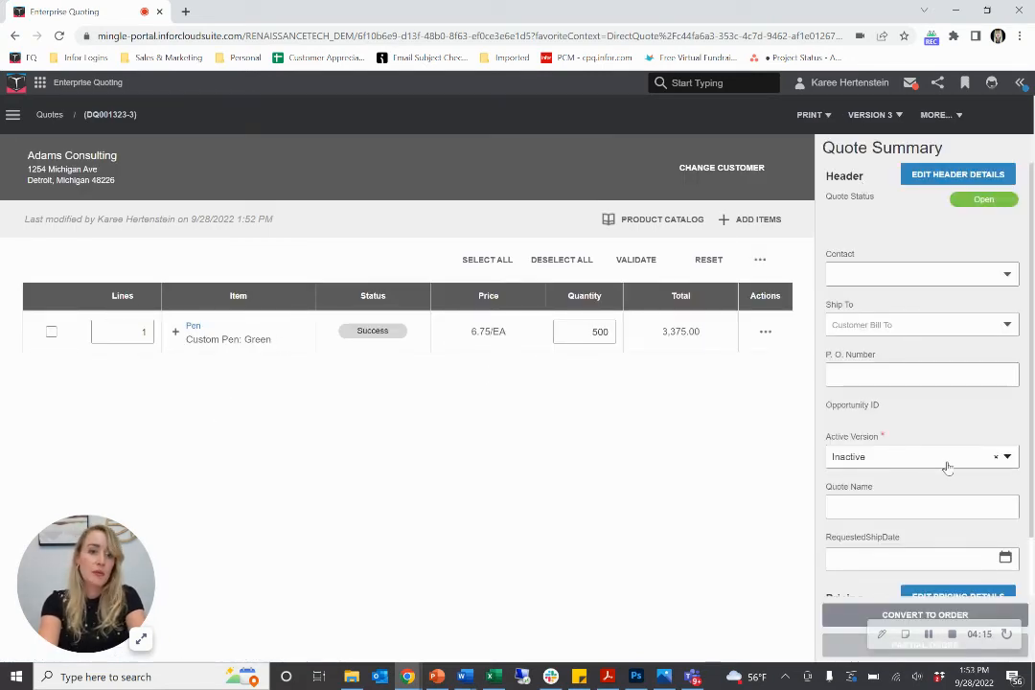
scroll(946, 467, "down", 2)
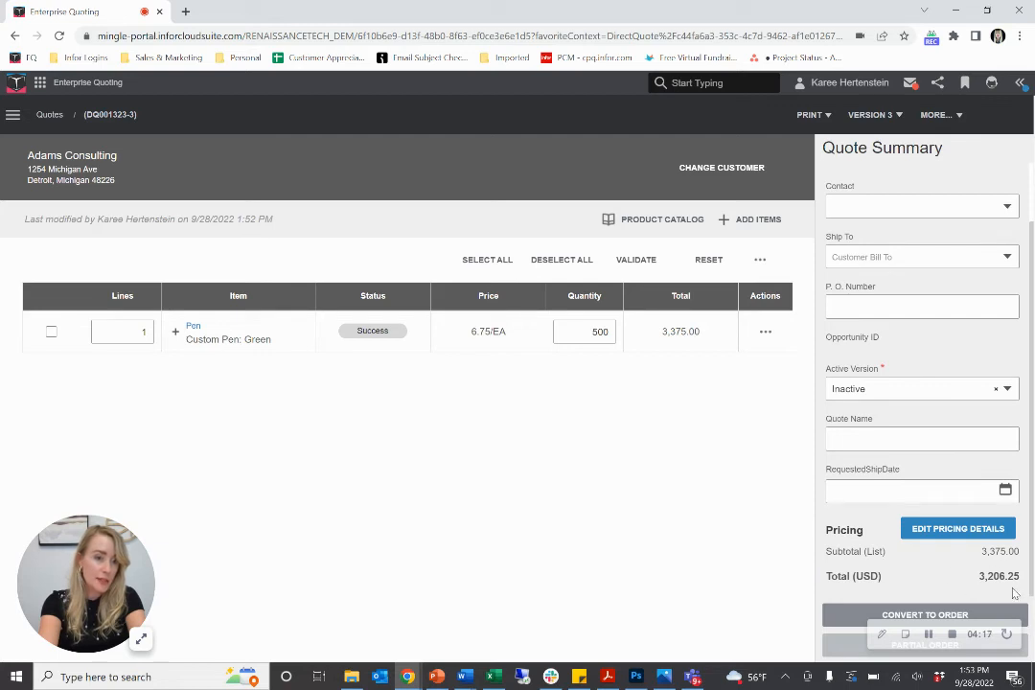
Step: Convert version 3 of the quote to an order, and go to the list of all orders
left_click(837, 619)
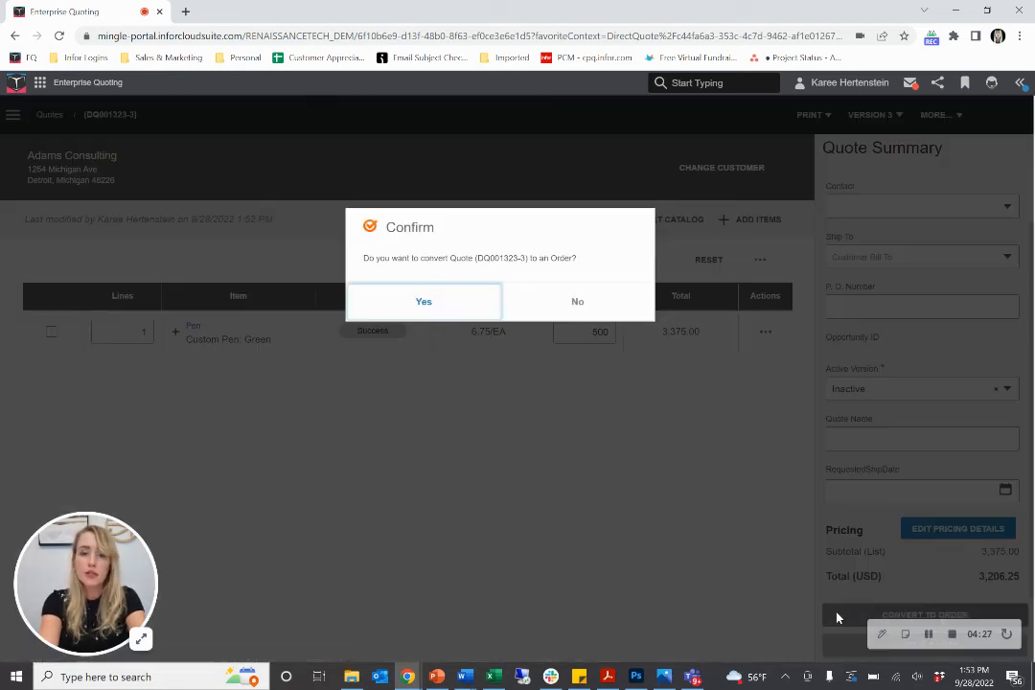
left_click(409, 299)
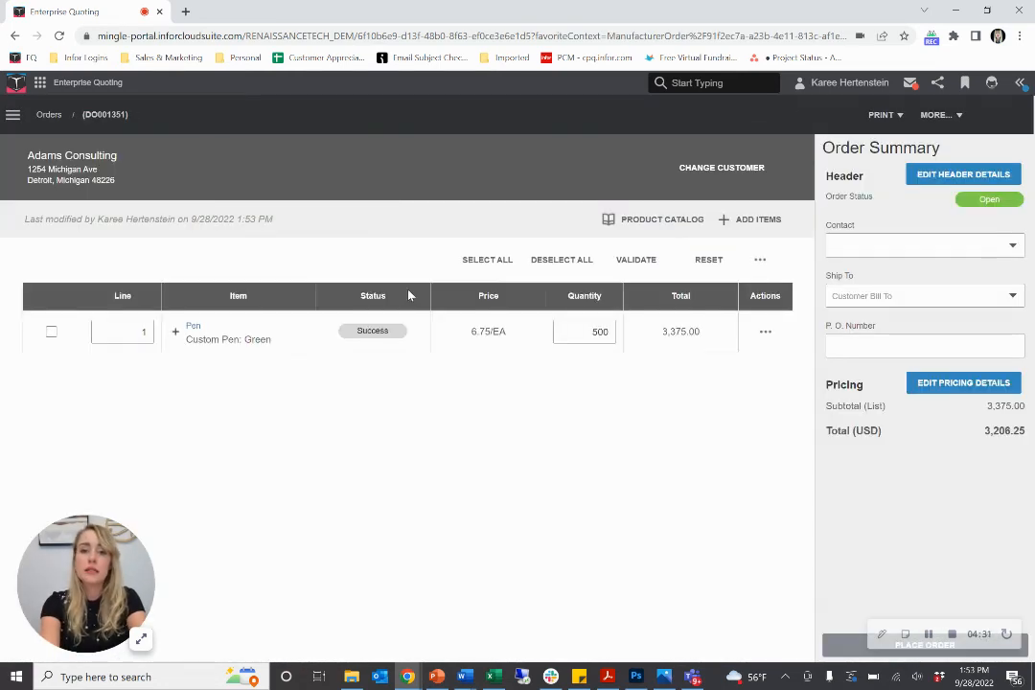
left_click(48, 115)
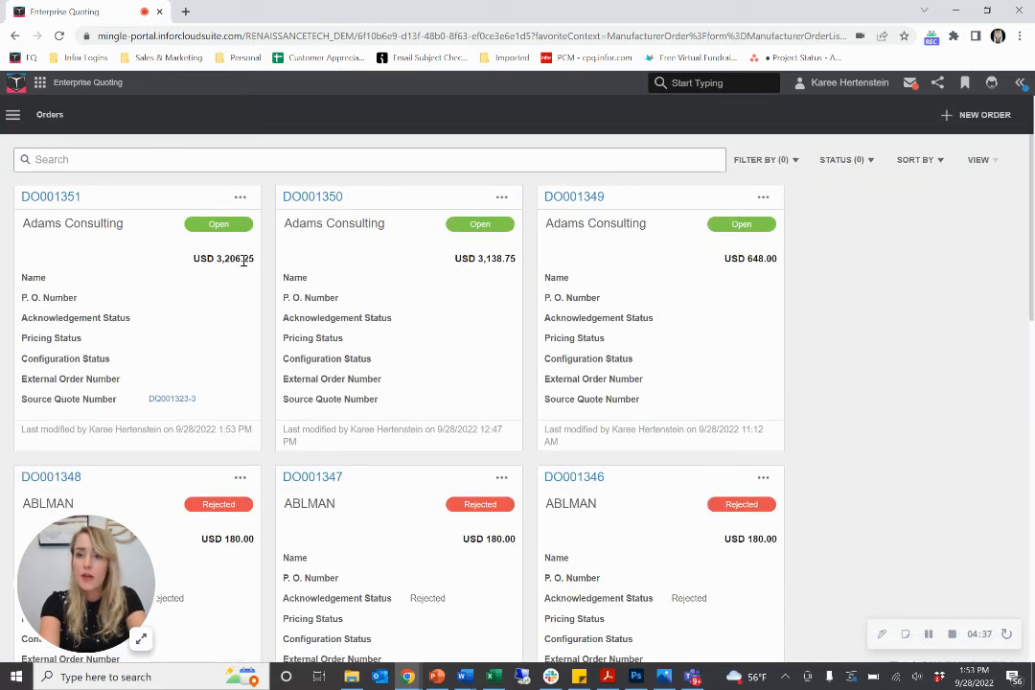
Step: Go from the orders list to the list of direct quotes
left_click(14, 114)
left_click(94, 172)
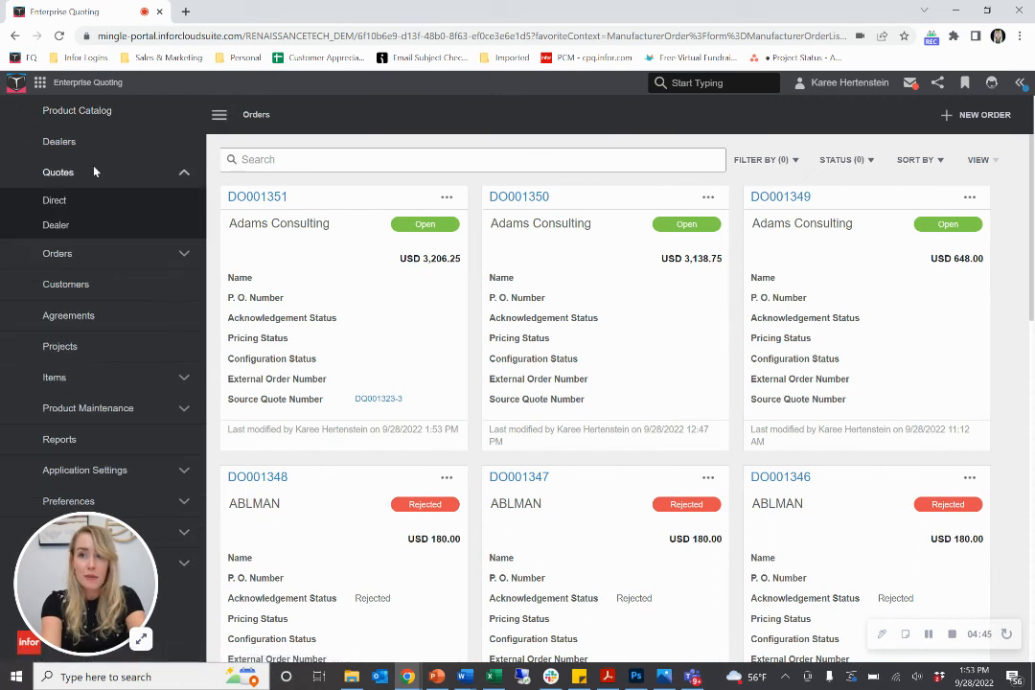
left_click(58, 201)
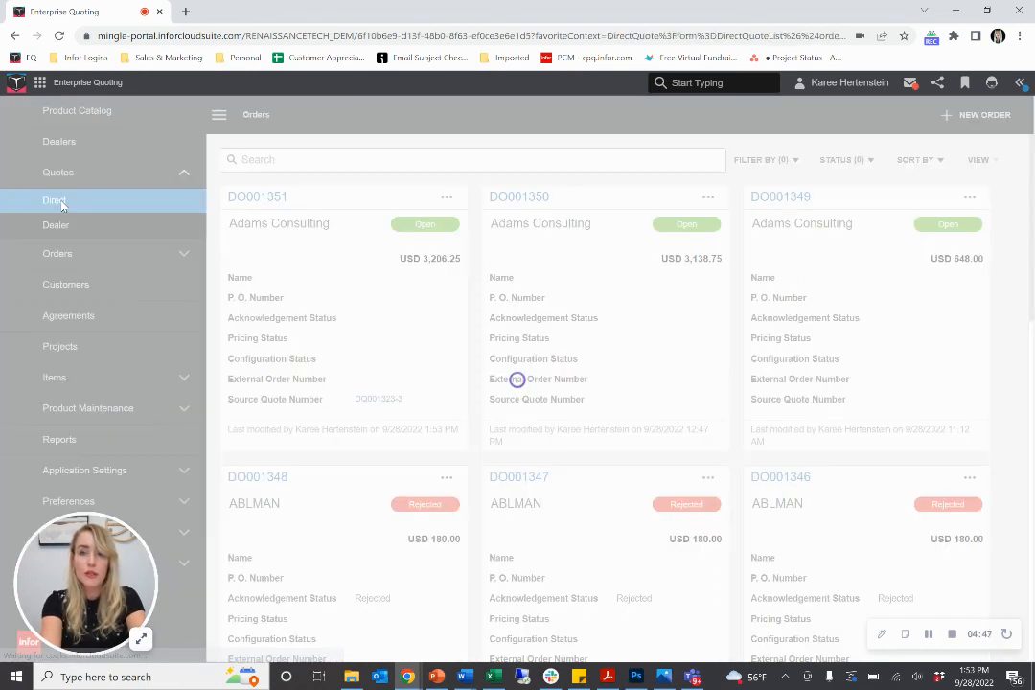